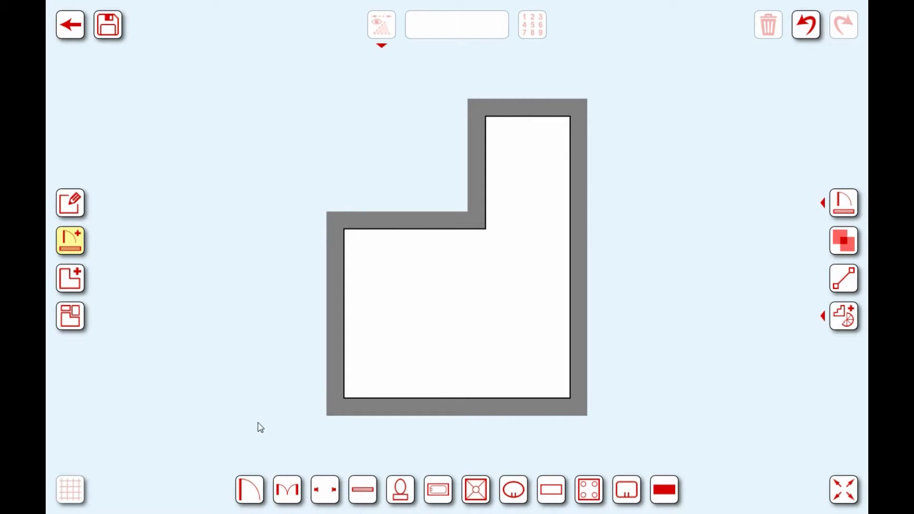
- Add a single door to the room's left wall and move it near the lower corner, about 2.13 from the upper corner
{"action": "left_click", "coordinate": [247, 490]}
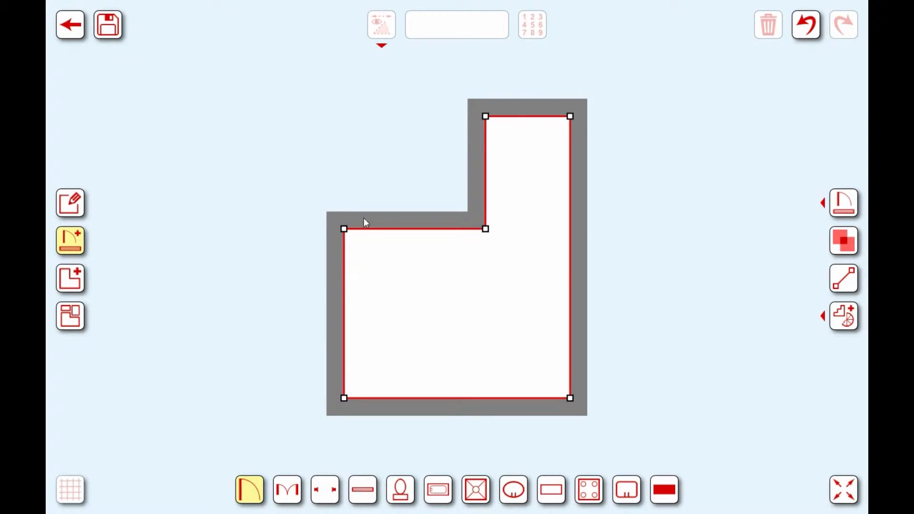
{"action": "left_click", "coordinate": [345, 367]}
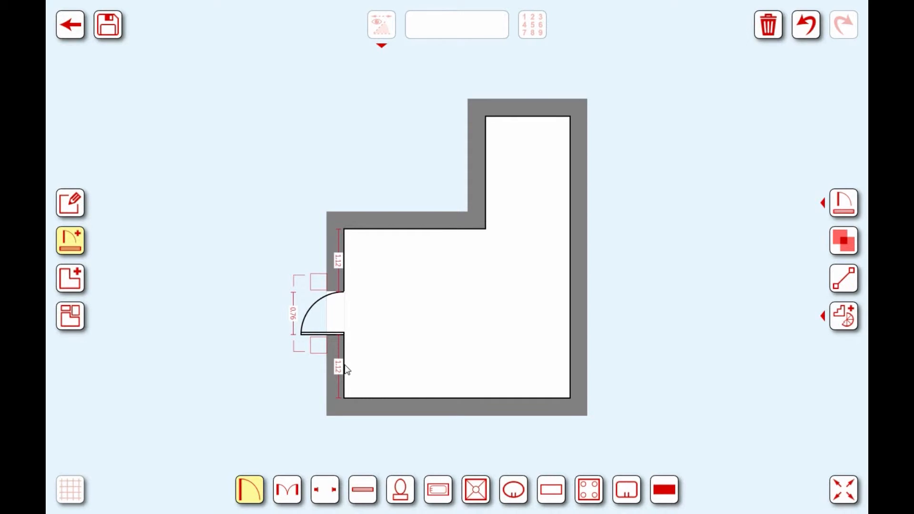
{"action": "left_click_drag", "start_coordinate": [337, 312], "coordinate": [337, 369]}
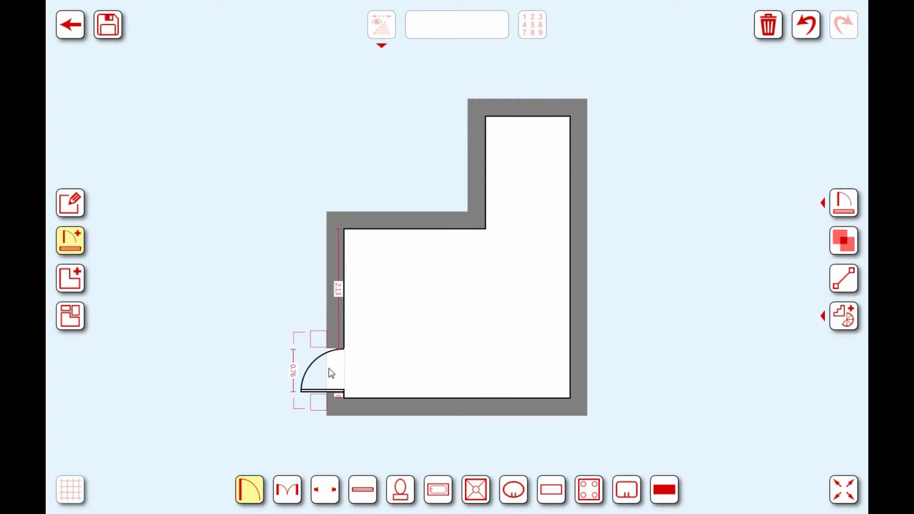
- Cycle the single door's opening direction until it swings into the room with its hinge at the lower end
{"action": "left_click", "coordinate": [329, 368]}
{"action": "left_click", "coordinate": [331, 372]}
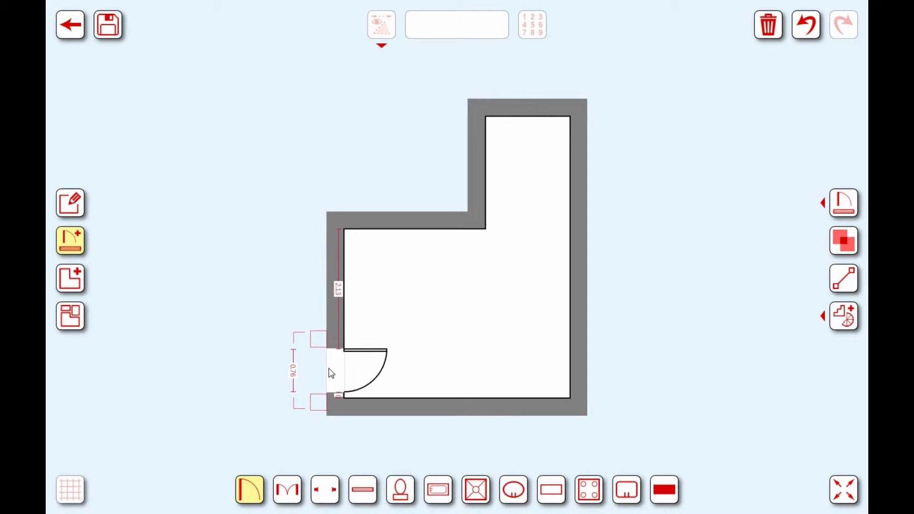
{"action": "left_click", "coordinate": [331, 373]}
{"action": "left_click", "coordinate": [331, 373]}
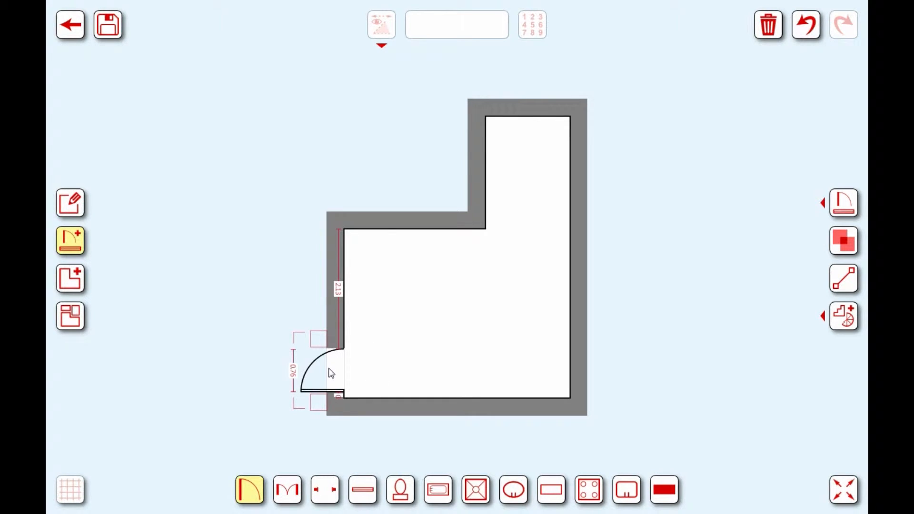
{"action": "left_click", "coordinate": [331, 373]}
{"action": "left_click", "coordinate": [331, 373]}
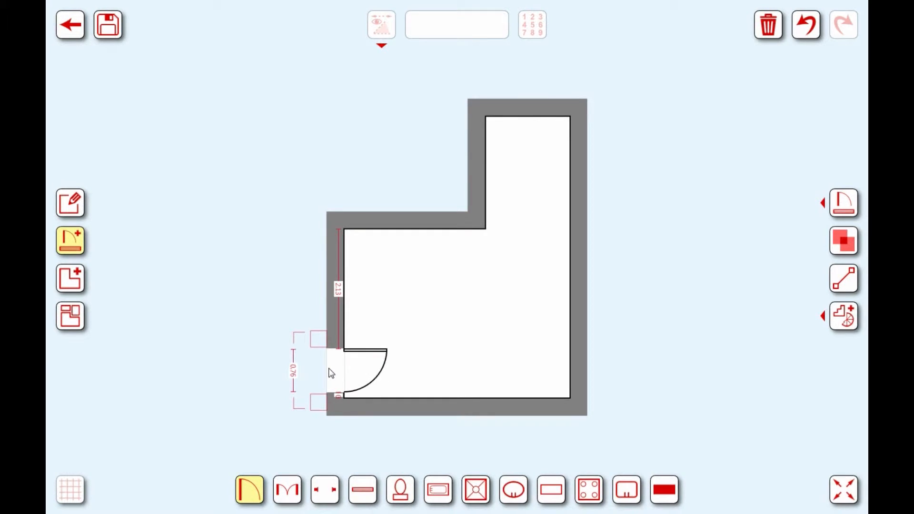
{"action": "left_click", "coordinate": [331, 373]}
{"action": "left_click", "coordinate": [331, 372]}
{"action": "left_click", "coordinate": [332, 373]}
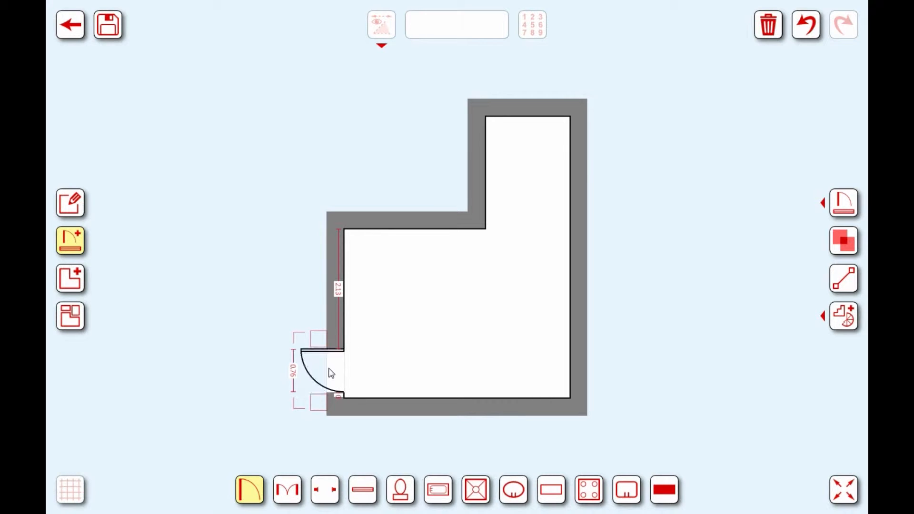
{"action": "left_click", "coordinate": [331, 373]}
{"action": "left_click", "coordinate": [331, 372]}
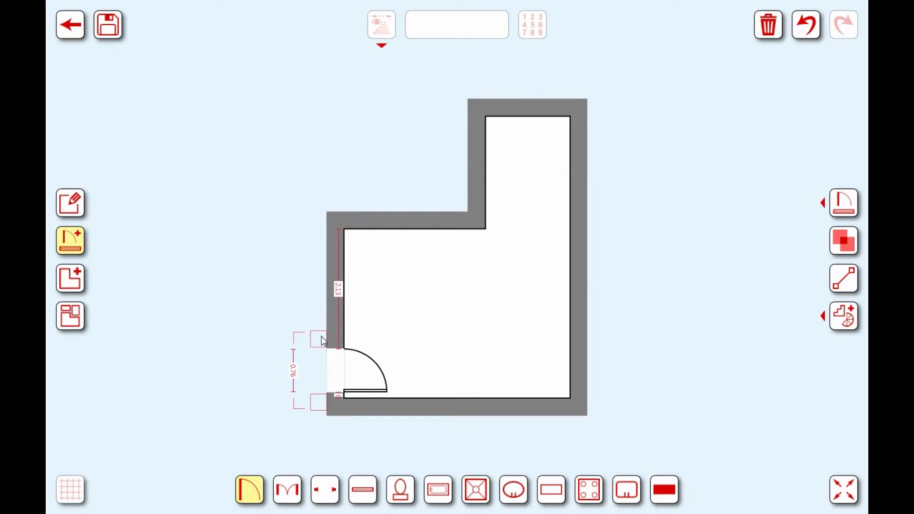
- Set the single door's width to 0.8
{"action": "mouse_move", "coordinate": [322, 340]}
{"action": "left_mouse_down"}
{"action": "mouse_move", "coordinate": [319, 359]}
{"action": "mouse_move", "coordinate": [325, 318]}
{"action": "mouse_move", "coordinate": [323, 357]}
{"action": "mouse_move", "coordinate": [323, 335]}
{"action": "left_mouse_up"}
{"action": "left_click", "coordinate": [295, 376]}
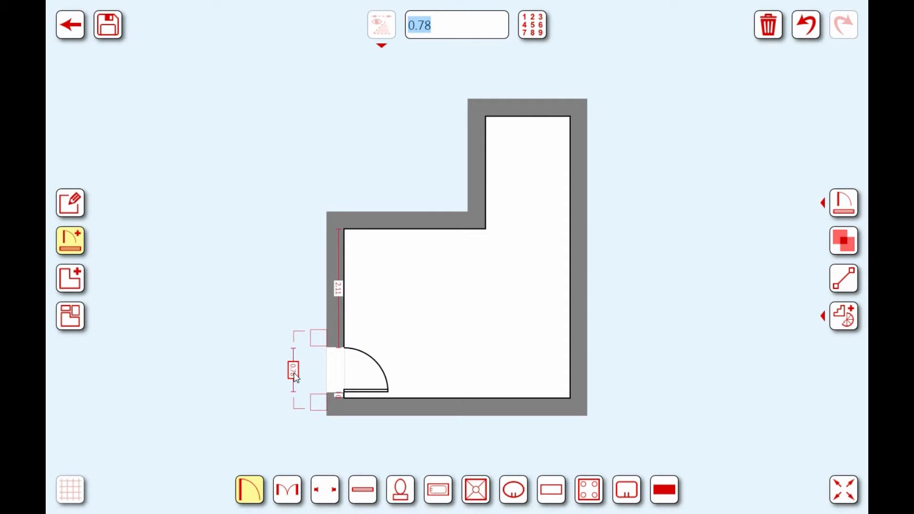
{"action": "type", "text": "0.8"}
{"action": "key", "text": "Return"}
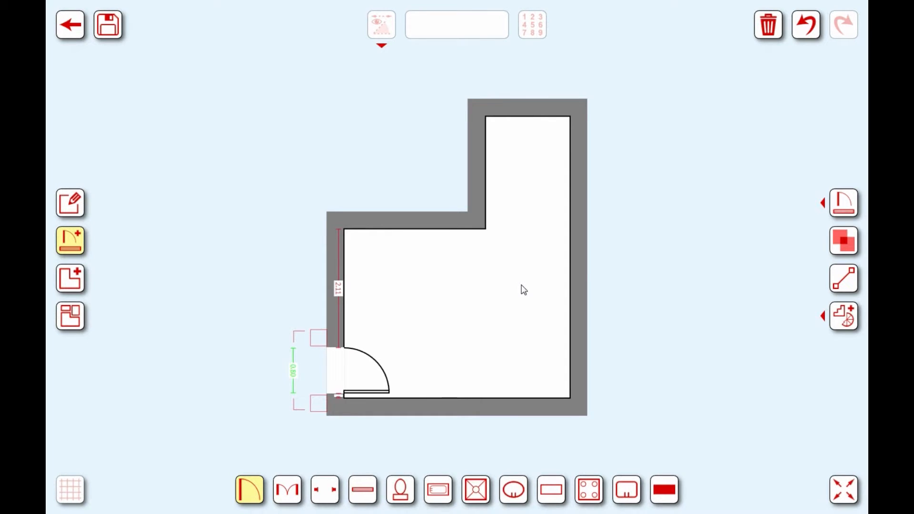
- Add a double door swinging inward on the room's right wall, about 0.29 from the lower corner
{"action": "left_click", "coordinate": [294, 496]}
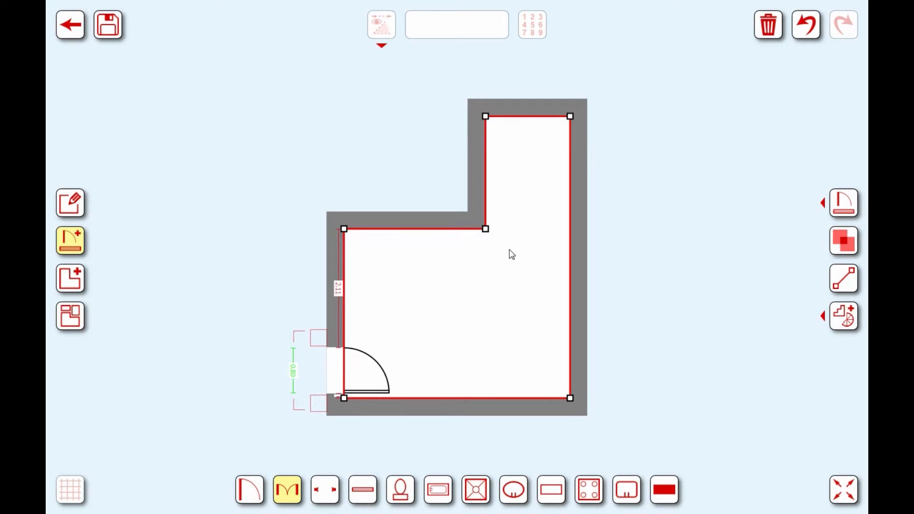
{"action": "left_click", "coordinate": [569, 327]}
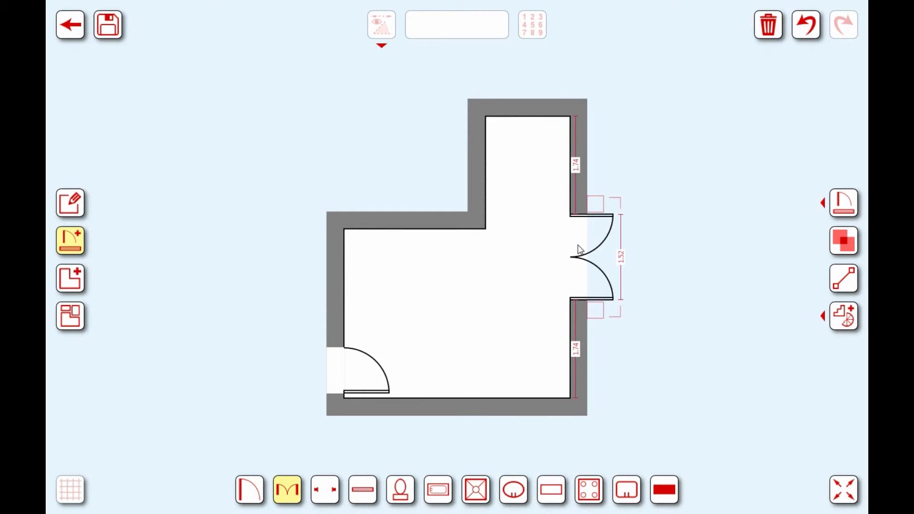
{"action": "left_click_drag", "start_coordinate": [579, 249], "coordinate": [587, 331]}
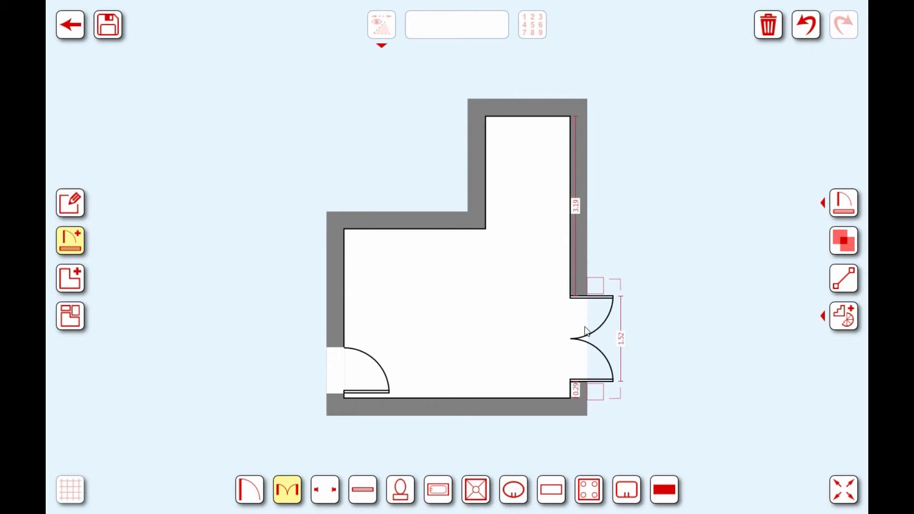
{"action": "left_click", "coordinate": [580, 352]}
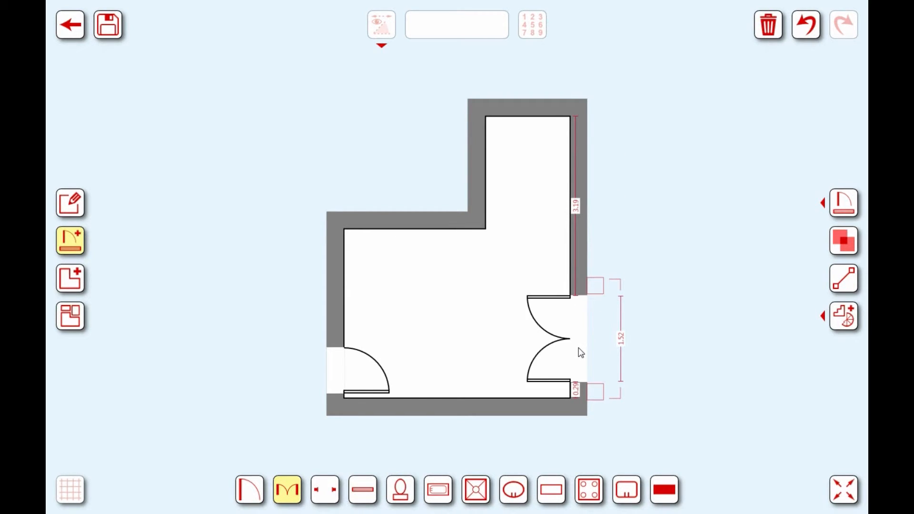
{"action": "left_click", "coordinate": [581, 353]}
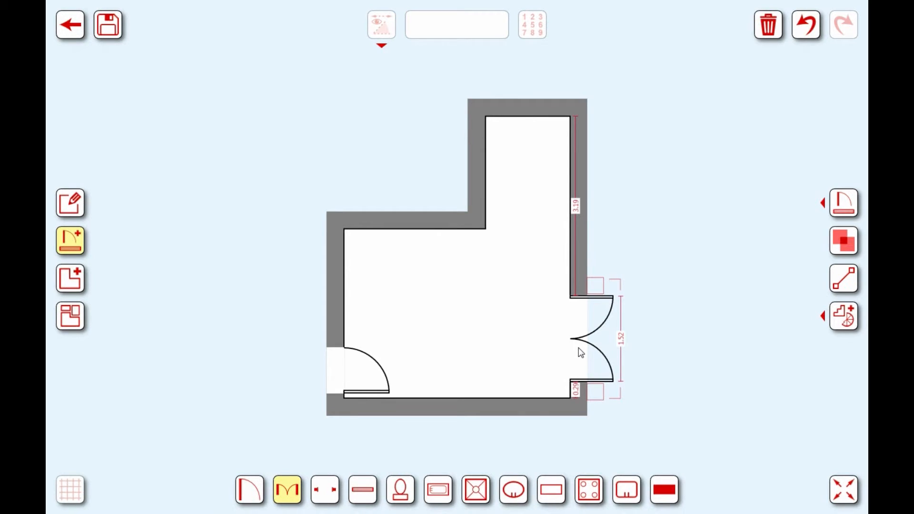
{"action": "left_click", "coordinate": [580, 352]}
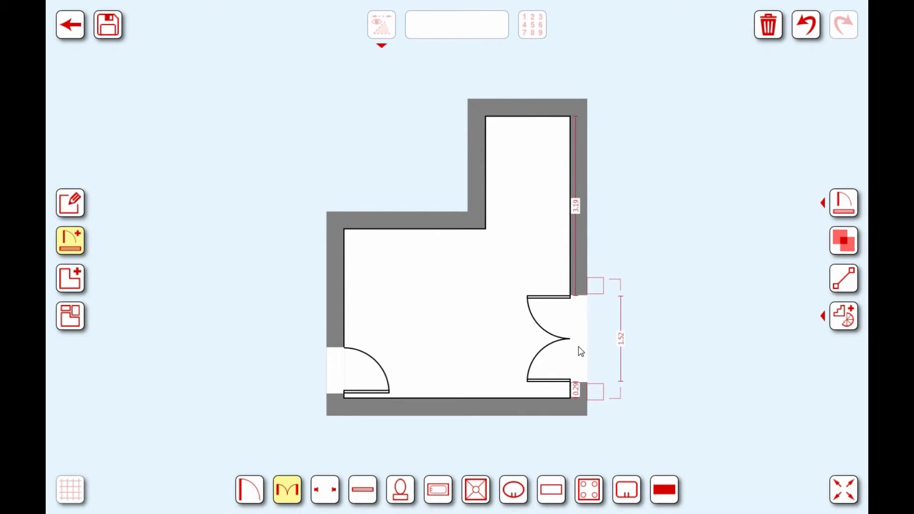
- Resize the double door to a width of 1.5
{"action": "mouse_move", "coordinate": [596, 289]}
{"action": "left_mouse_down"}
{"action": "mouse_move", "coordinate": [600, 320]}
{"action": "mouse_move", "coordinate": [602, 298]}
{"action": "left_mouse_up"}
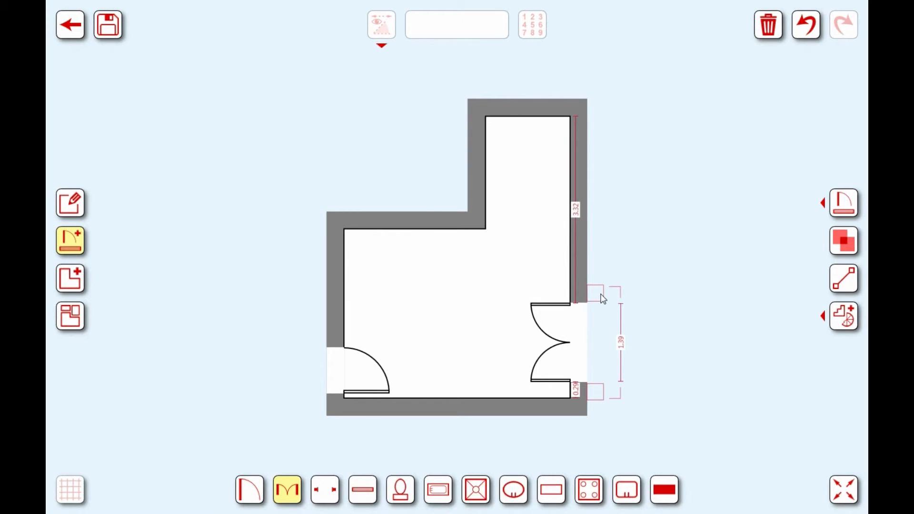
{"action": "left_click", "coordinate": [620, 342]}
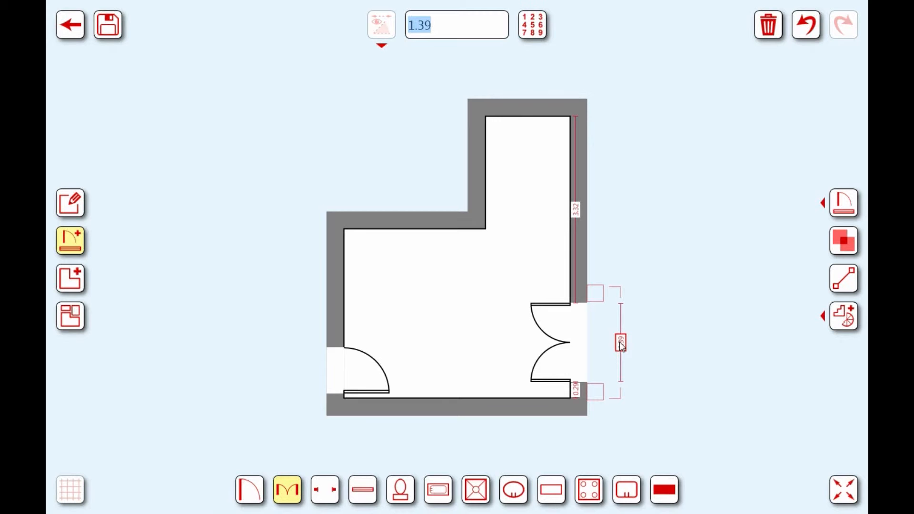
{"action": "type", "text": "1.5"}
{"action": "key", "text": "Return"}
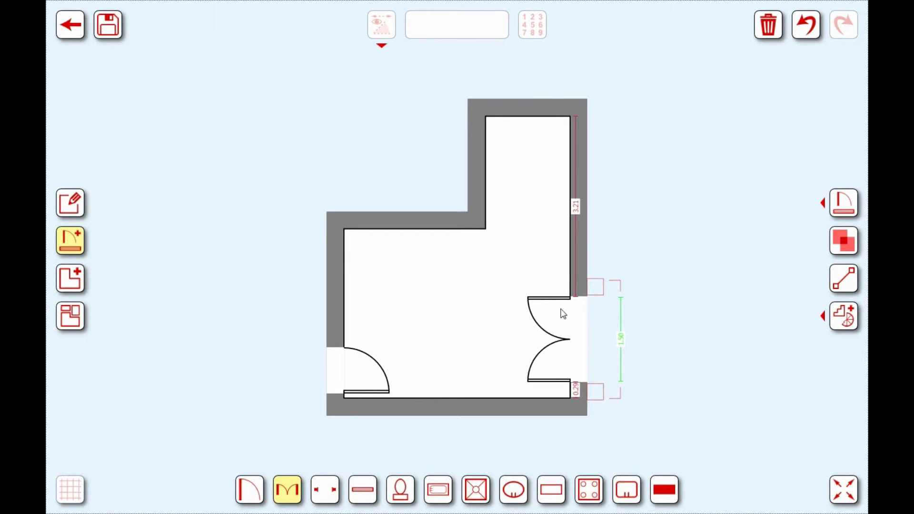
- Move the double door up the right wall and set its distance from the lower corner to 0.9
{"action": "left_click_drag", "start_coordinate": [559, 340], "coordinate": [559, 307]}
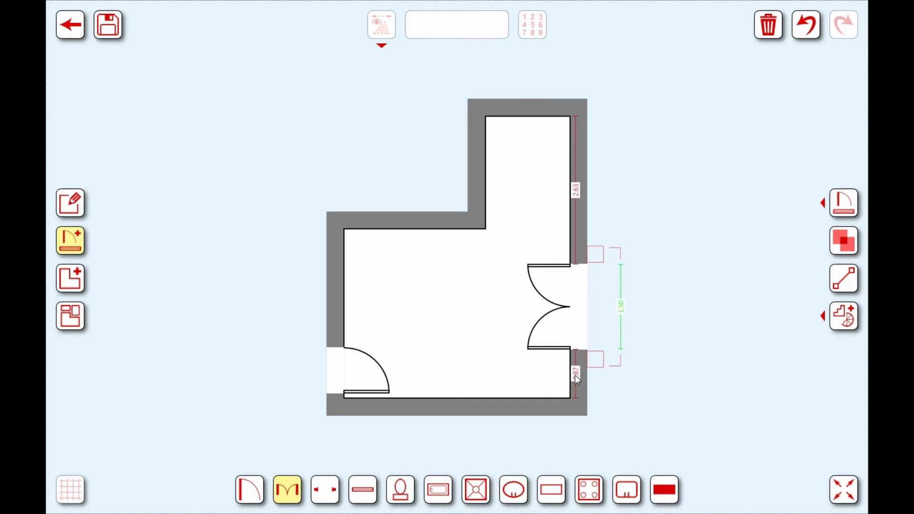
{"action": "left_click", "coordinate": [575, 375]}
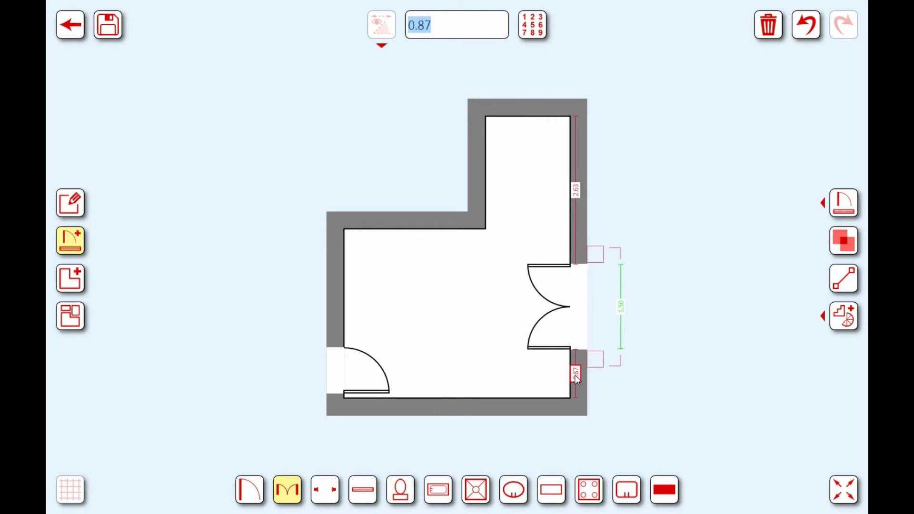
{"action": "key", "text": "BackSpace"}
{"action": "type", "text": ".9"}
{"action": "key", "text": "Return"}
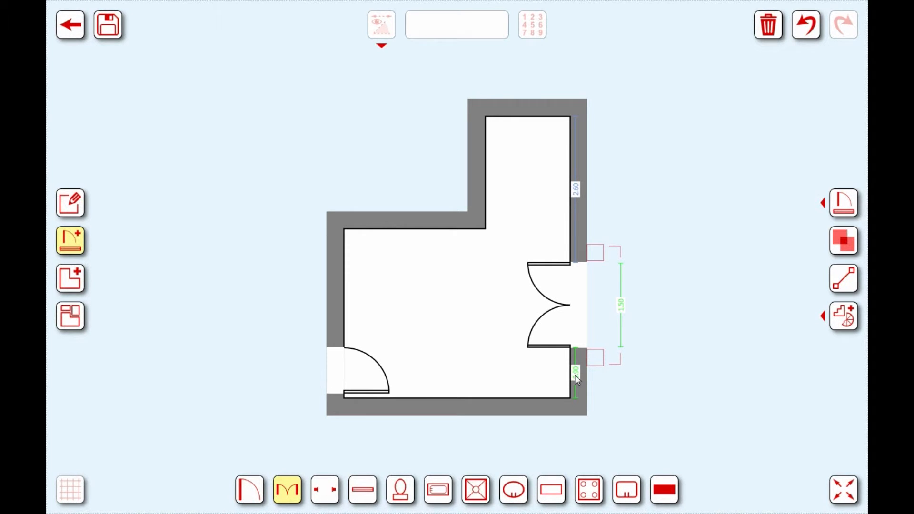
{"action": "left_click", "coordinate": [575, 375]}
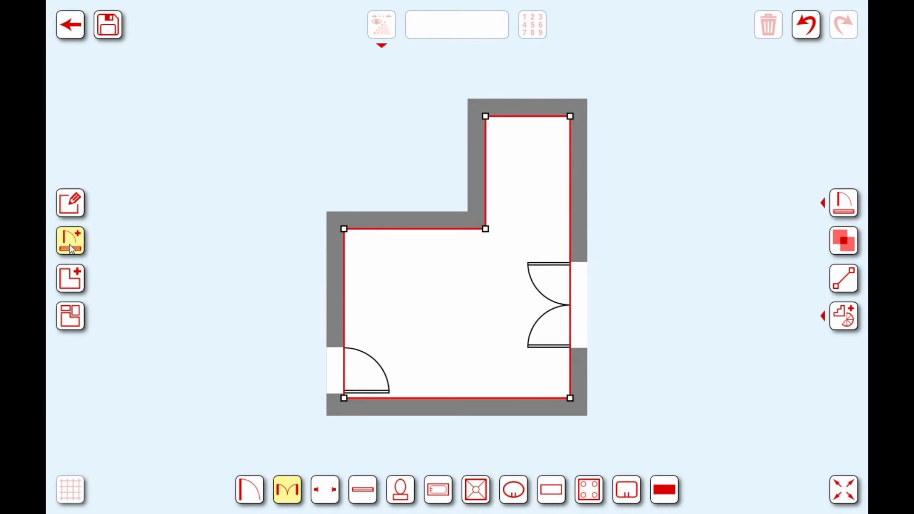
- Add a window about 0.88 wide to the bottom wall, about 2.49 from the left corner
{"action": "left_click", "coordinate": [70, 248]}
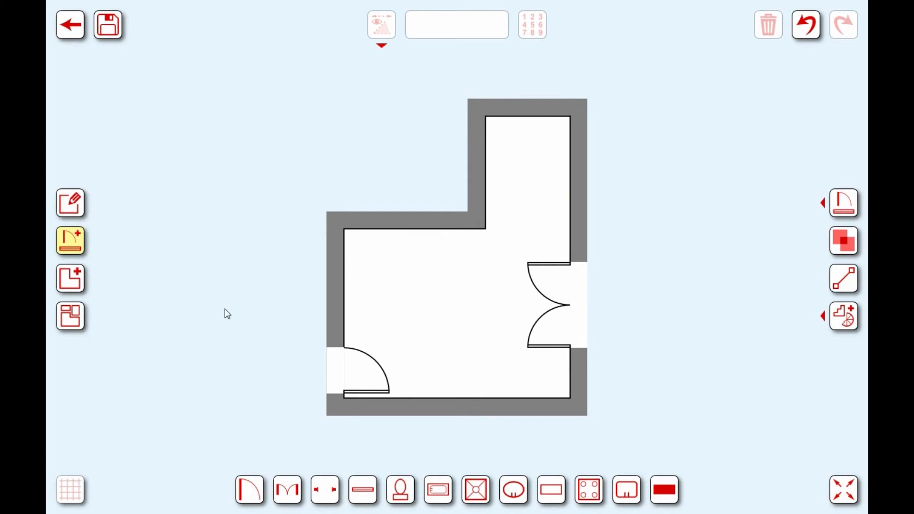
{"action": "left_click", "coordinate": [371, 490]}
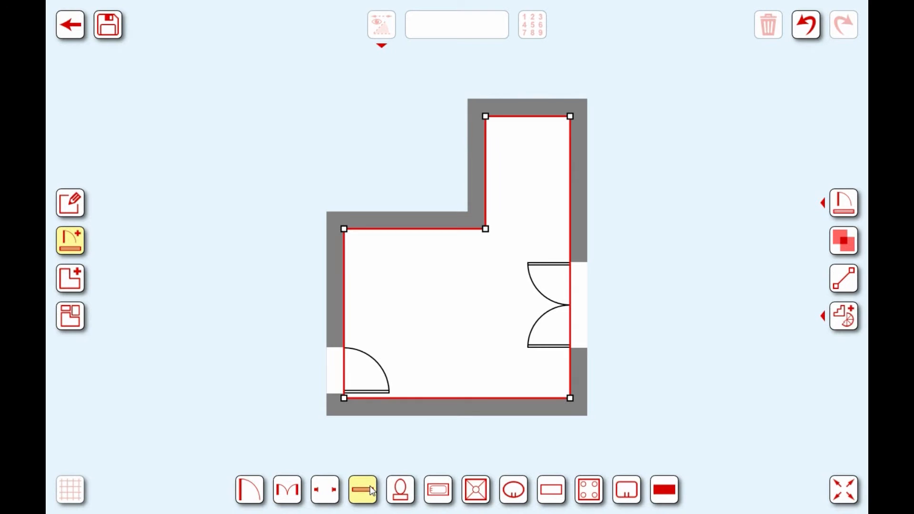
{"action": "left_click", "coordinate": [456, 400]}
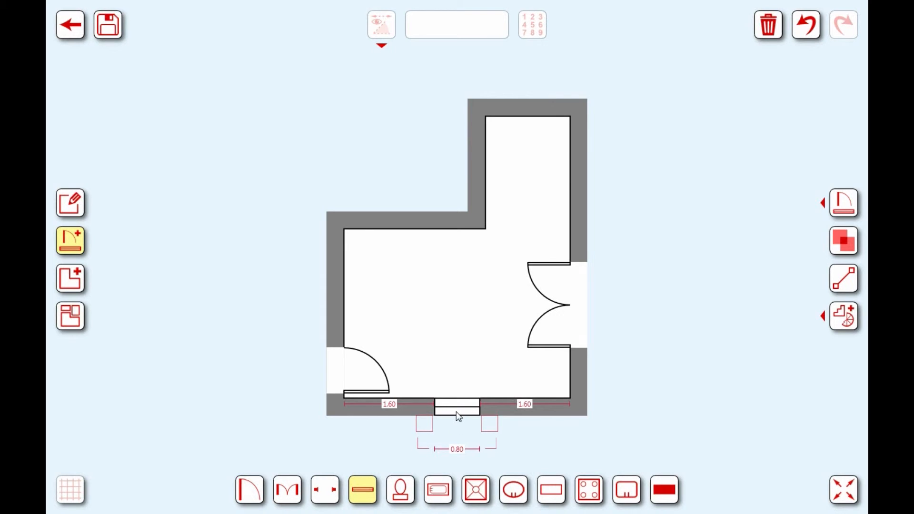
{"action": "left_click_drag", "start_coordinate": [458, 417], "coordinate": [509, 422]}
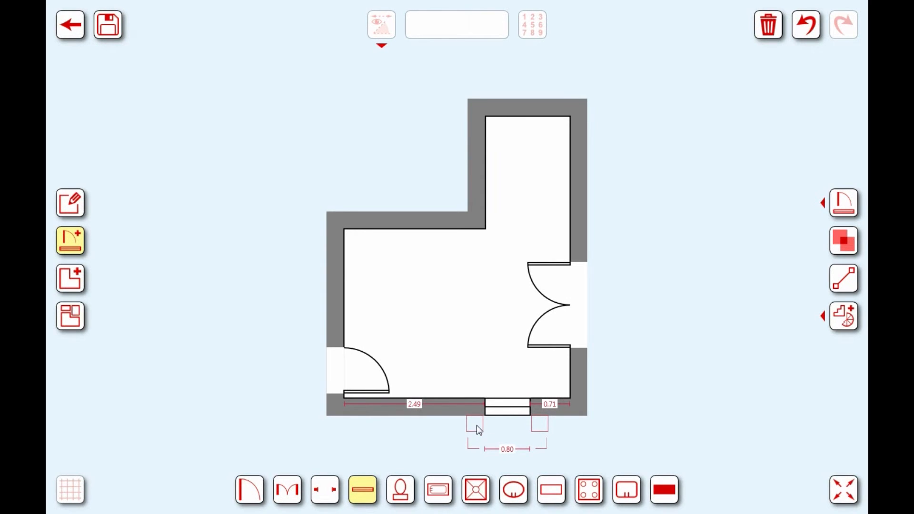
{"action": "left_click_drag", "start_coordinate": [476, 425], "coordinate": [514, 425]}
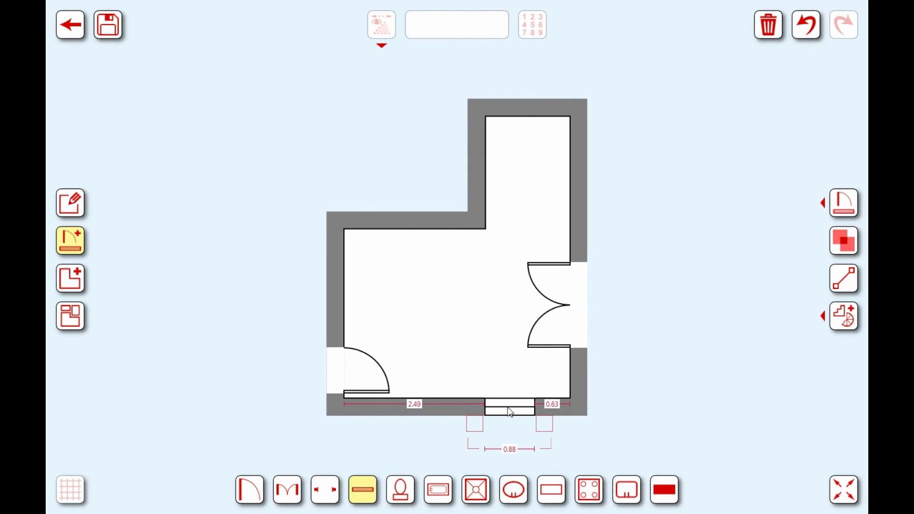
- Add a second window to the bottom wall, about 1.01 from the left corner
{"action": "left_click", "coordinate": [361, 495]}
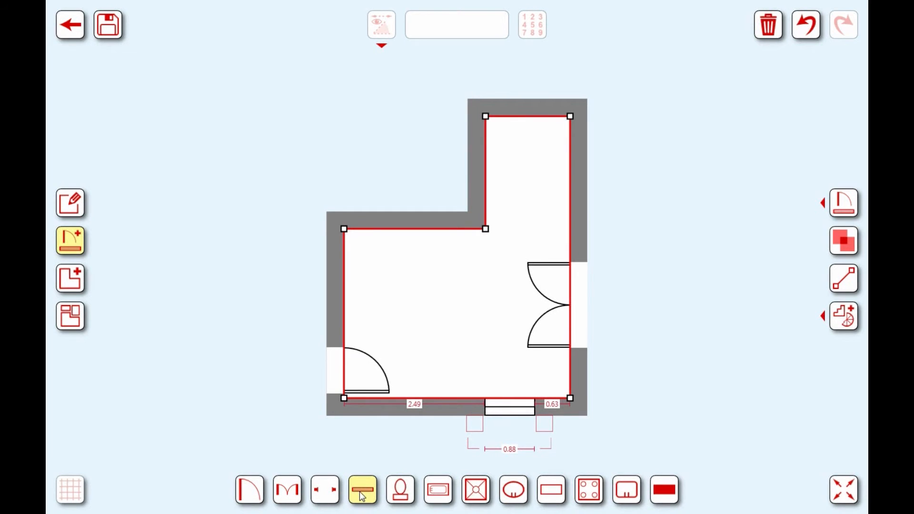
{"action": "left_click", "coordinate": [448, 404]}
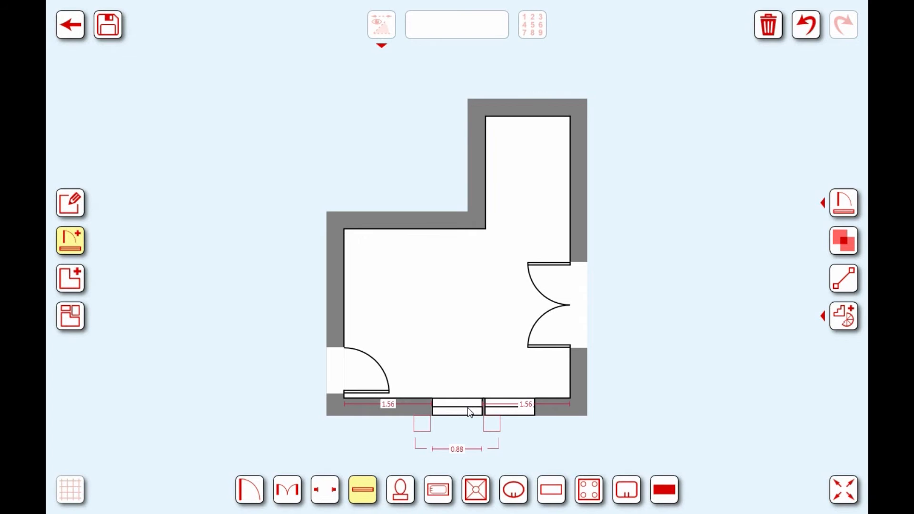
{"action": "left_click_drag", "start_coordinate": [469, 412], "coordinate": [431, 415]}
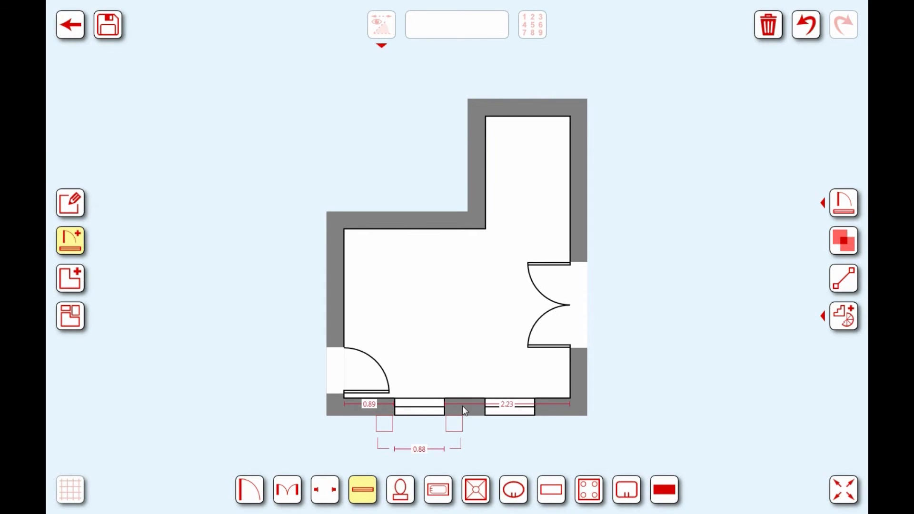
{"action": "left_click_drag", "start_coordinate": [428, 408], "coordinate": [435, 408]}
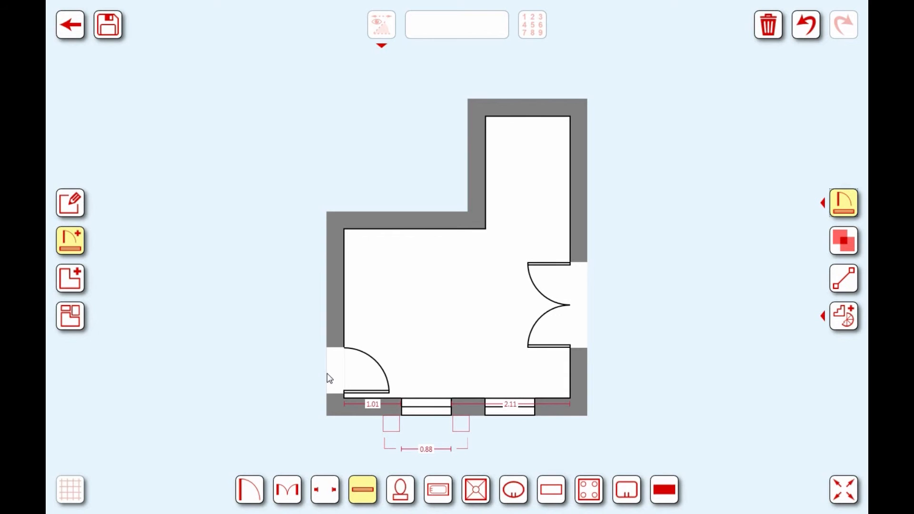
- Add a plain wall opening at the middle of the room's short top wall
{"action": "left_click", "coordinate": [325, 497]}
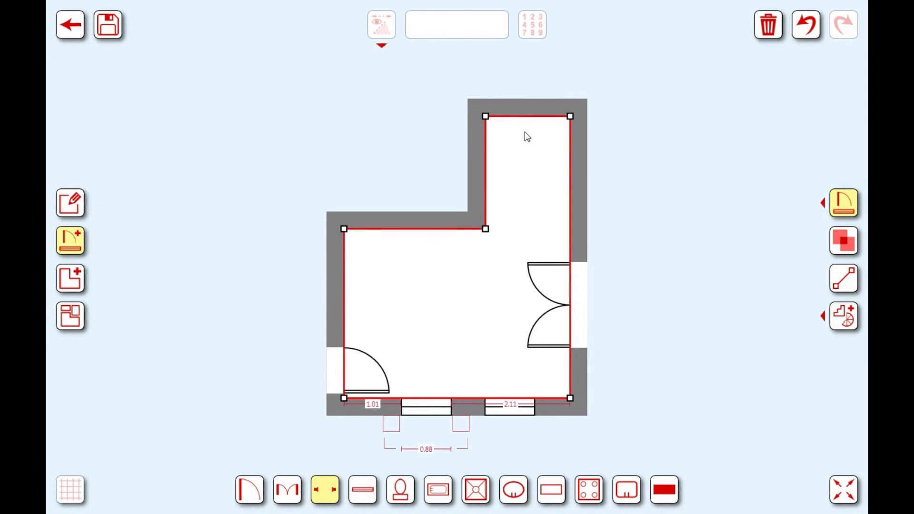
{"action": "left_click_drag", "start_coordinate": [630, 104], "coordinate": [630, 183]}
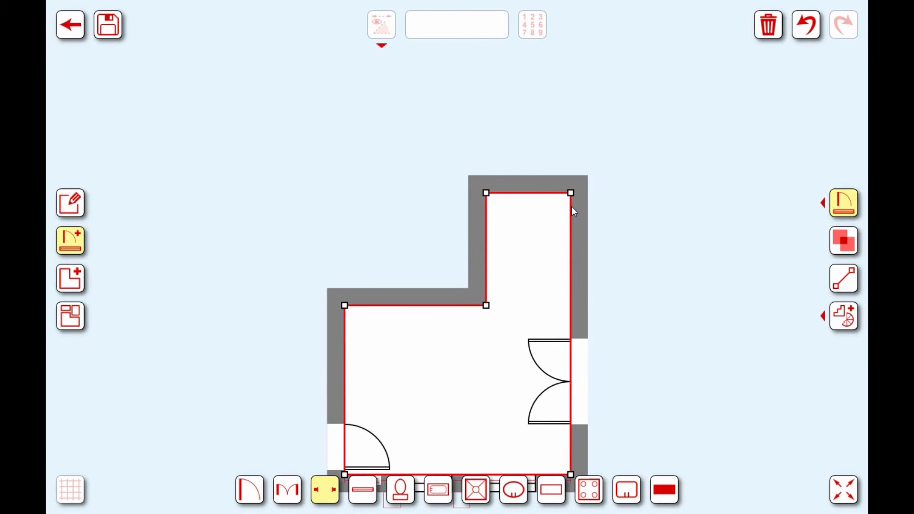
{"action": "left_click", "coordinate": [527, 194]}
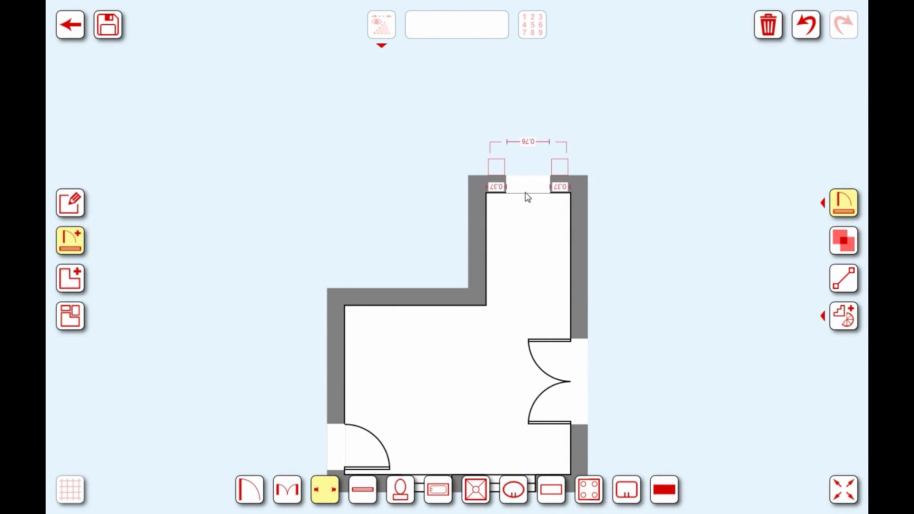
- Widen the opening in the short top wall to about 1.03, keeping it roughly centred between the two corners
{"action": "mouse_move", "coordinate": [523, 185]}
{"action": "left_mouse_down"}
{"action": "mouse_move", "coordinate": [515, 185]}
{"action": "mouse_move", "coordinate": [525, 190]}
{"action": "left_mouse_up"}
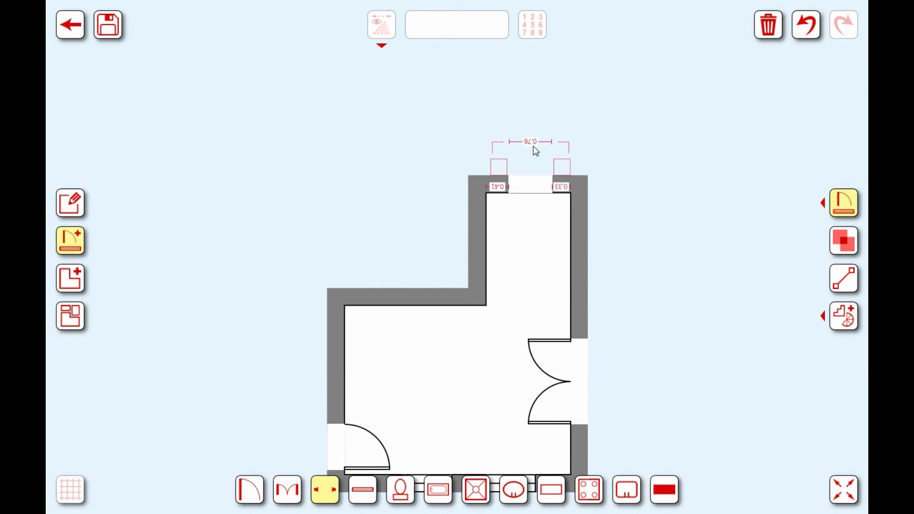
{"action": "left_click_drag", "start_coordinate": [507, 176], "coordinate": [488, 167]}
{"action": "left_click_drag", "start_coordinate": [563, 170], "coordinate": [568, 170]}
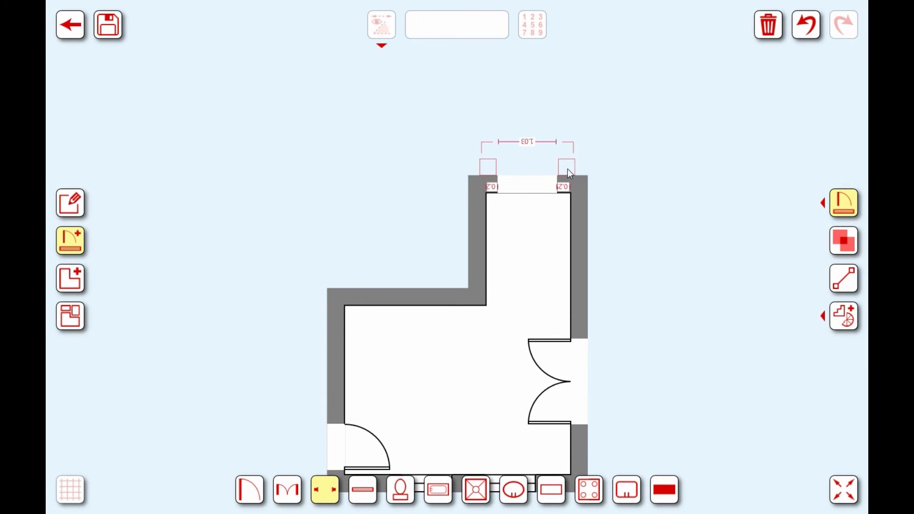
{"action": "left_click", "coordinate": [533, 284]}
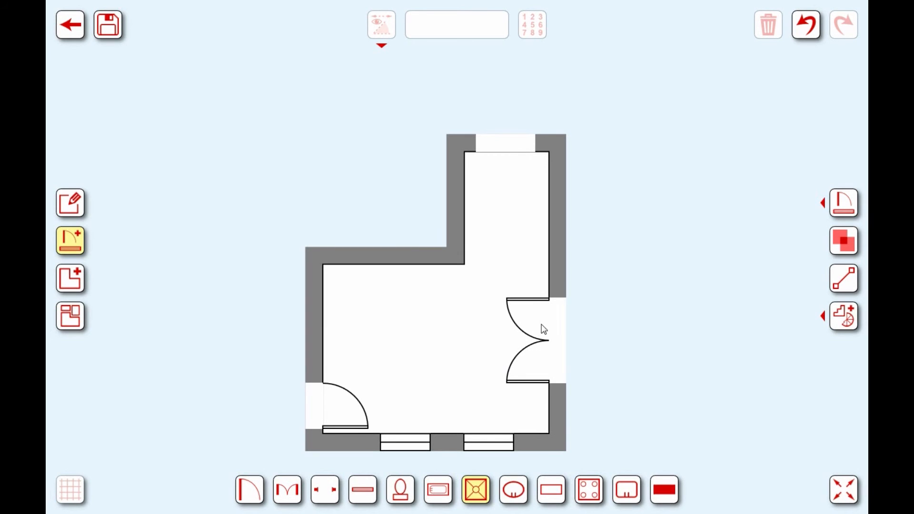
- Delete the double door from the right wall and the plain opening from the short top wall
{"action": "left_click", "coordinate": [547, 360]}
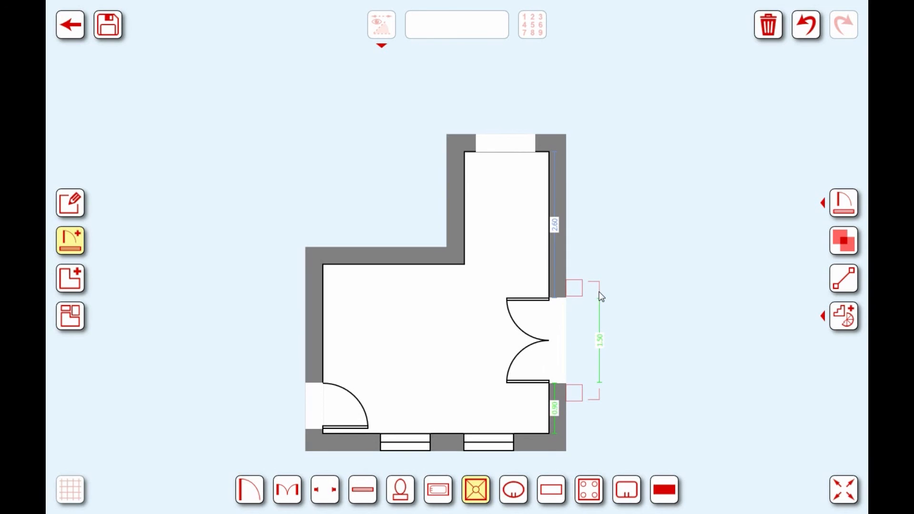
{"action": "left_click", "coordinate": [768, 29]}
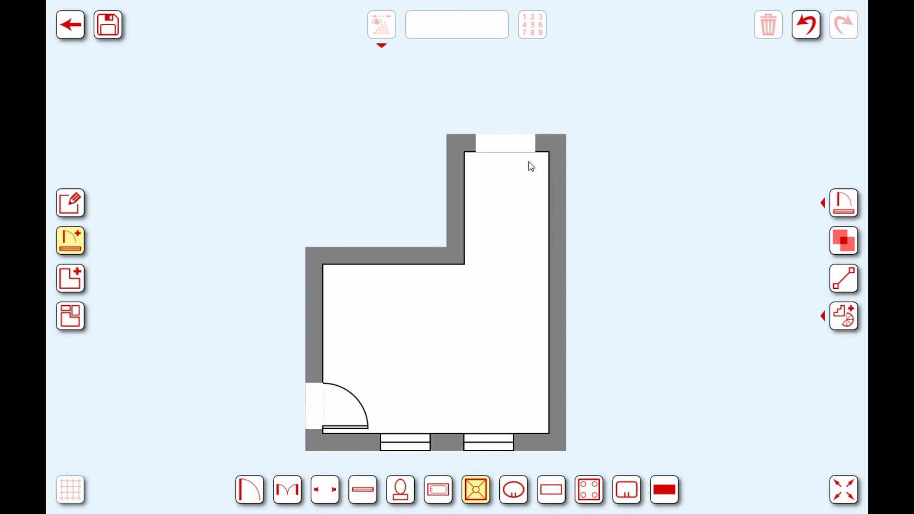
{"action": "left_click", "coordinate": [508, 146]}
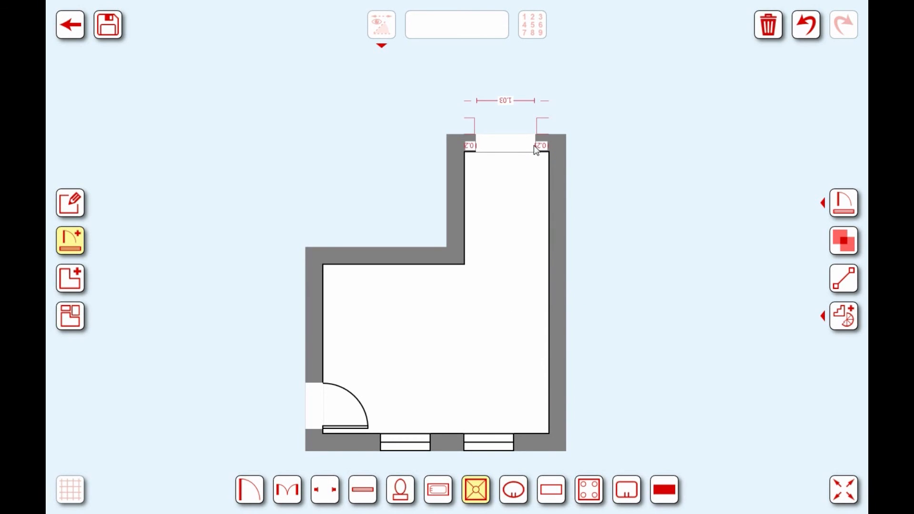
{"action": "left_click", "coordinate": [768, 29]}
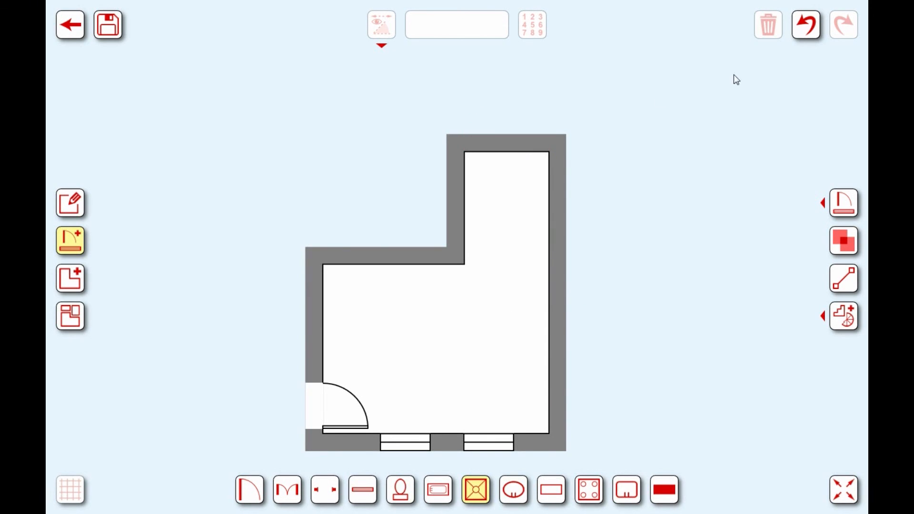
- Delete both windows from the bottom wall and the single door from the left wall
{"action": "left_click", "coordinate": [506, 446]}
{"action": "left_click", "coordinate": [775, 28]}
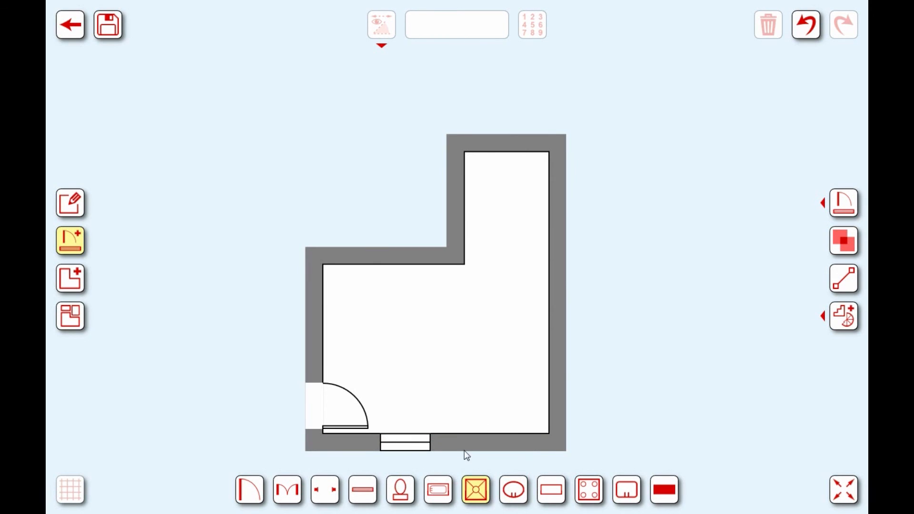
{"action": "left_click", "coordinate": [404, 442]}
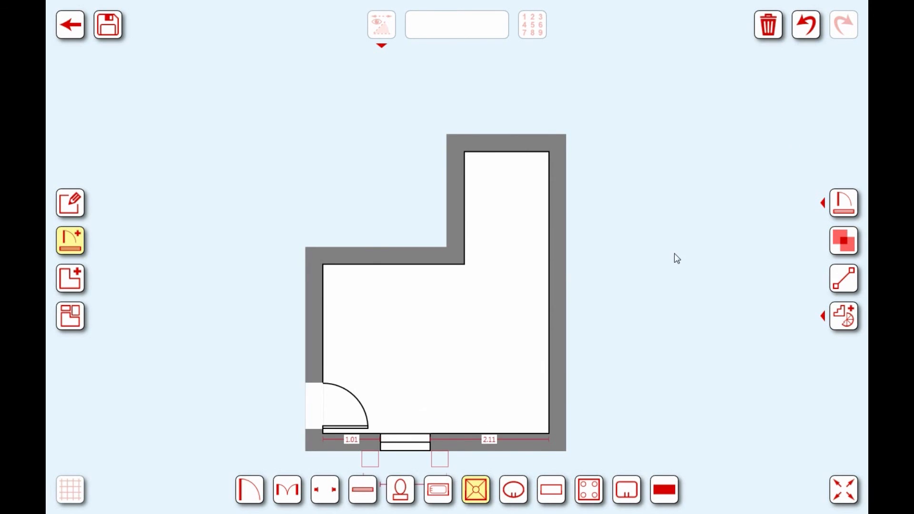
{"action": "left_click", "coordinate": [776, 29]}
{"action": "left_click", "coordinate": [333, 402]}
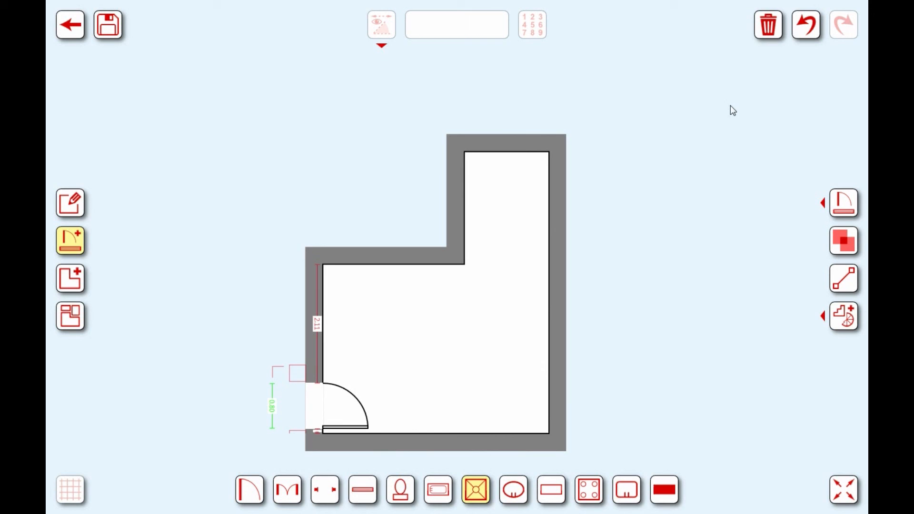
{"action": "left_click", "coordinate": [764, 30]}
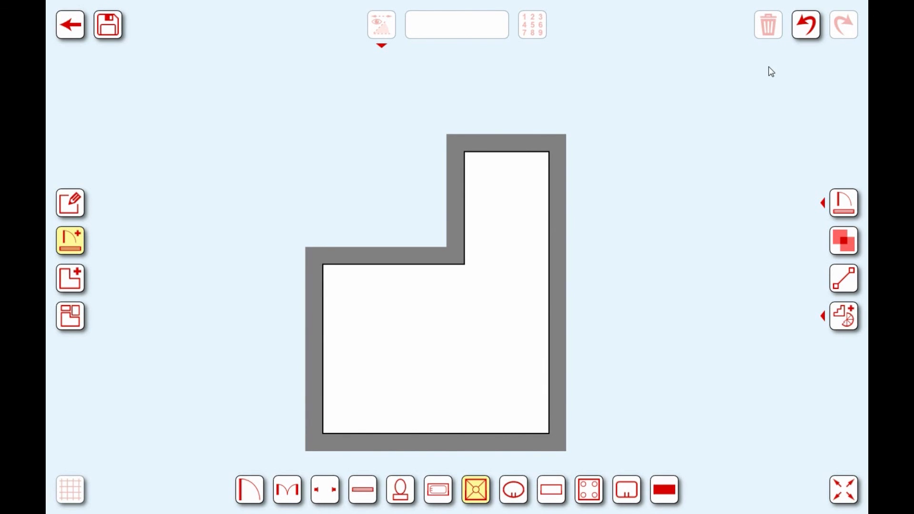